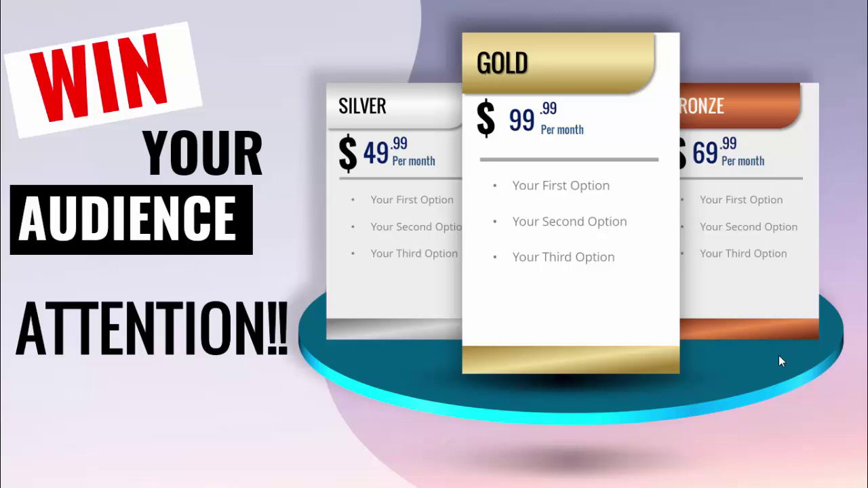
- Advance the slide show past the pricing slide with the Gold card in front
left_click(817, 403)
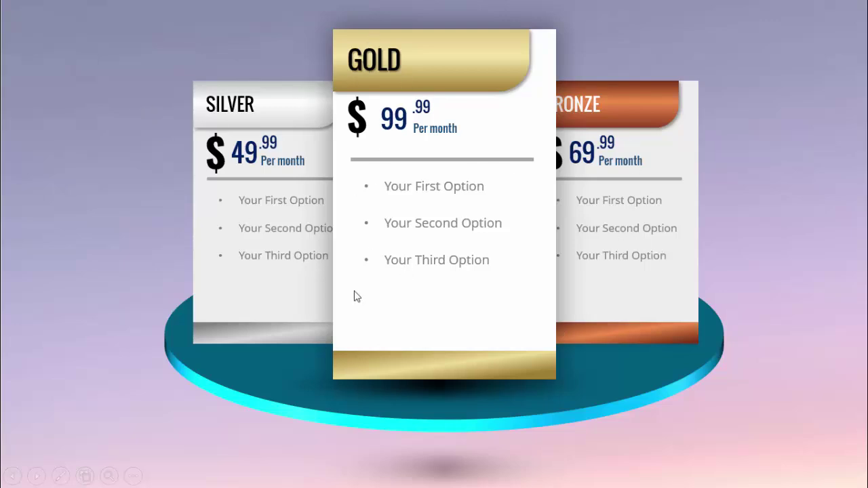
- Advance through the Silver-front and Bronze-front pricing slides of the show
left_click(789, 243)
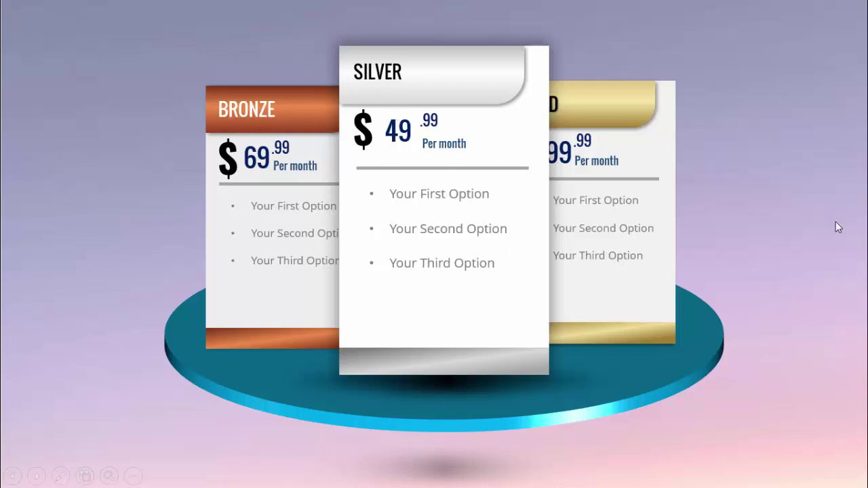
left_click(781, 216)
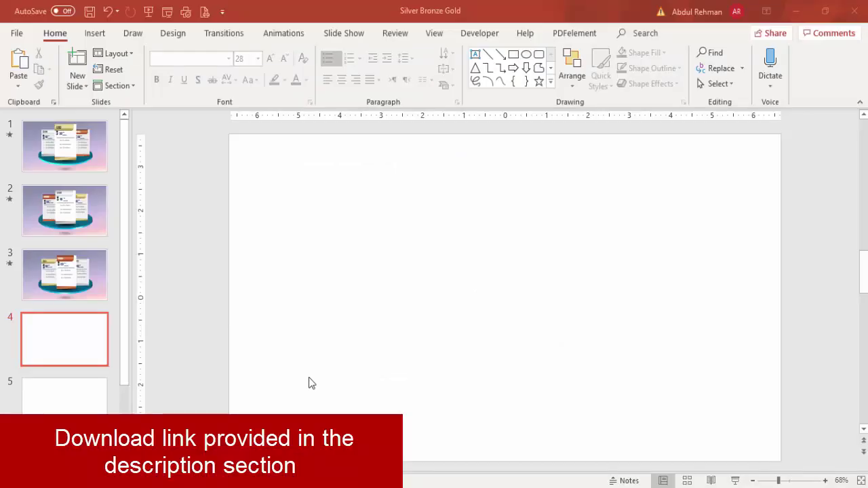
- Draw a 5.39-inch oval circle on slide 4 and centre it horizontally
left_click(95, 33)
left_click(210, 91)
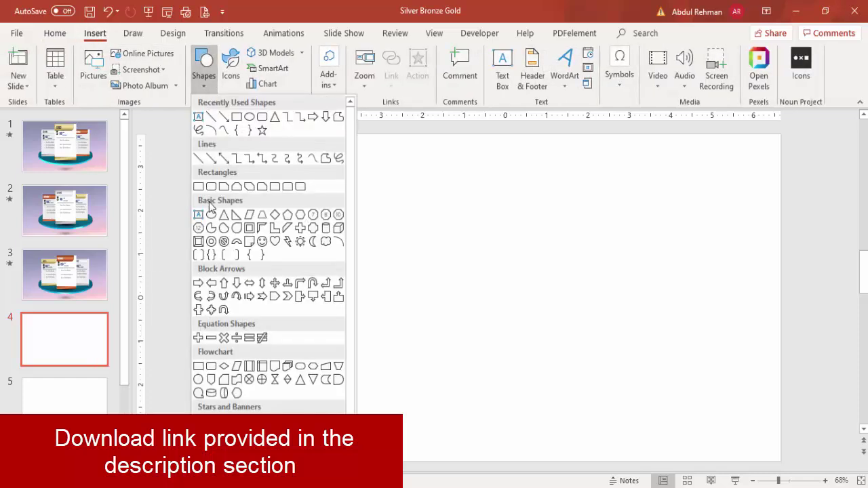
left_click(211, 215)
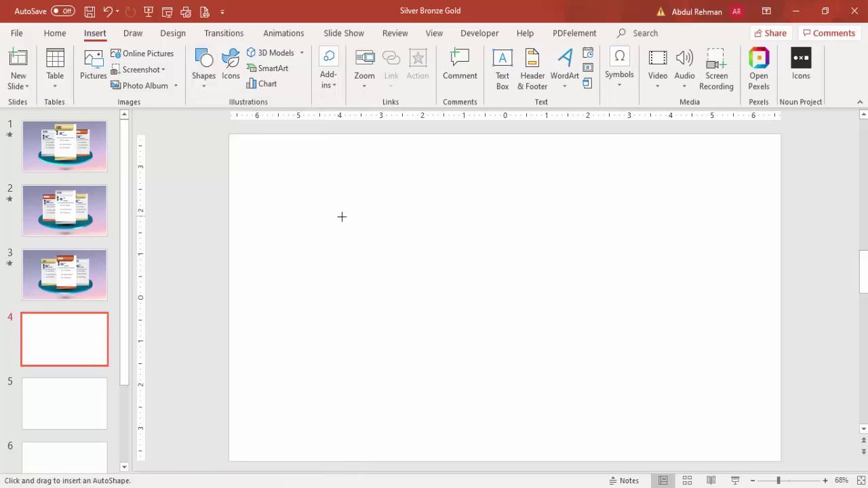
left_click_drag(403, 187, 626, 421)
left_click_drag(538, 316, 531, 299)
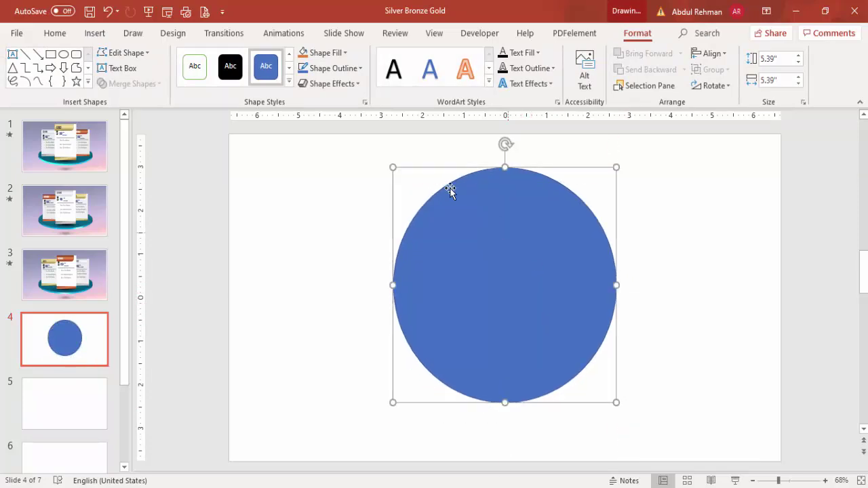
- Remove the circle's outline, fill it dark teal, and bring up the Format Shape pane
left_click(332, 68)
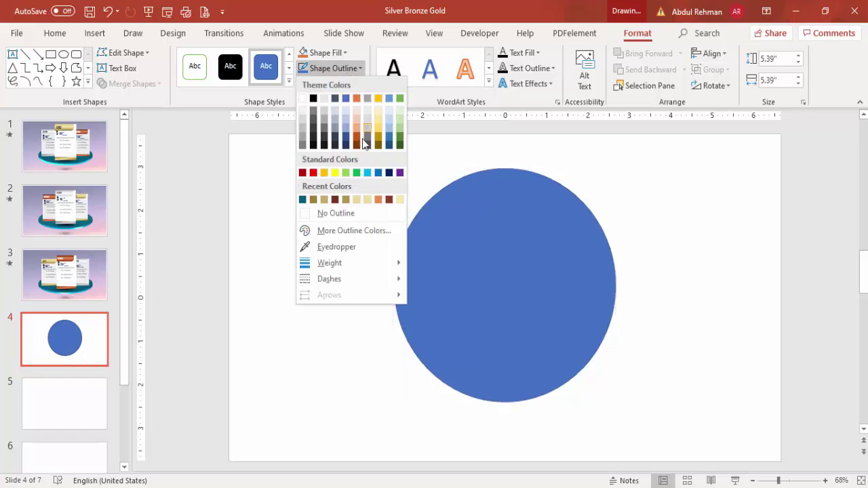
left_click(336, 213)
left_click(321, 52)
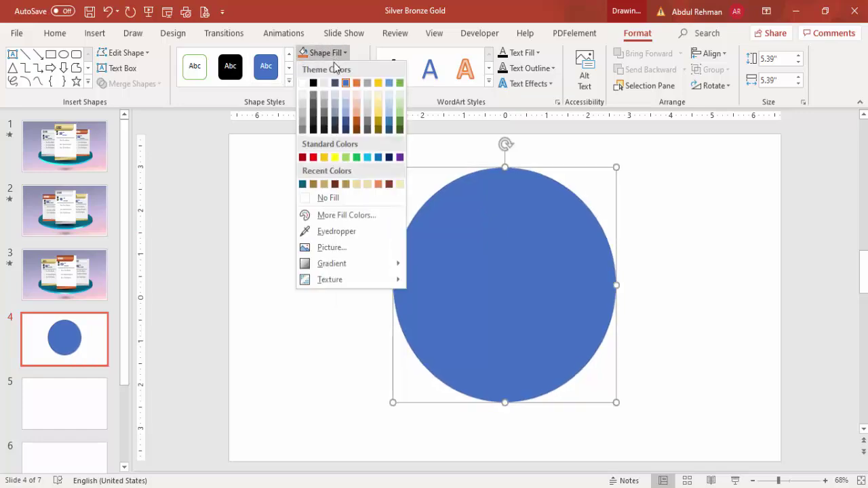
left_click(302, 184)
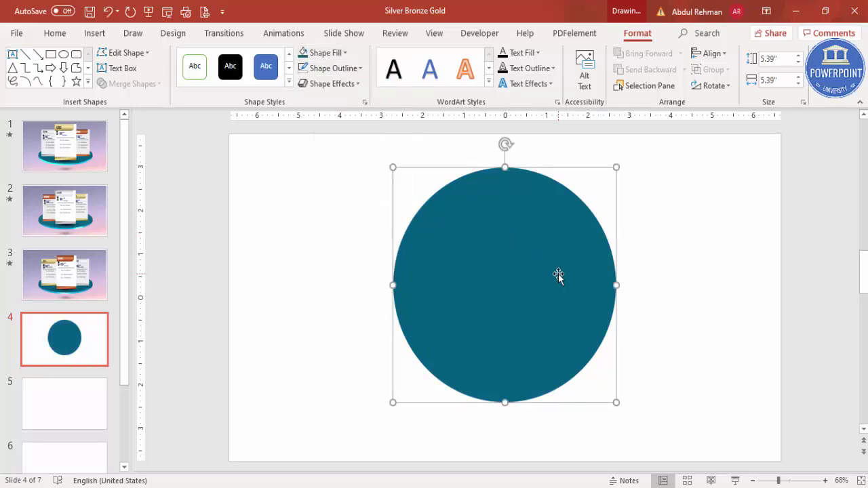
right_click(558, 275)
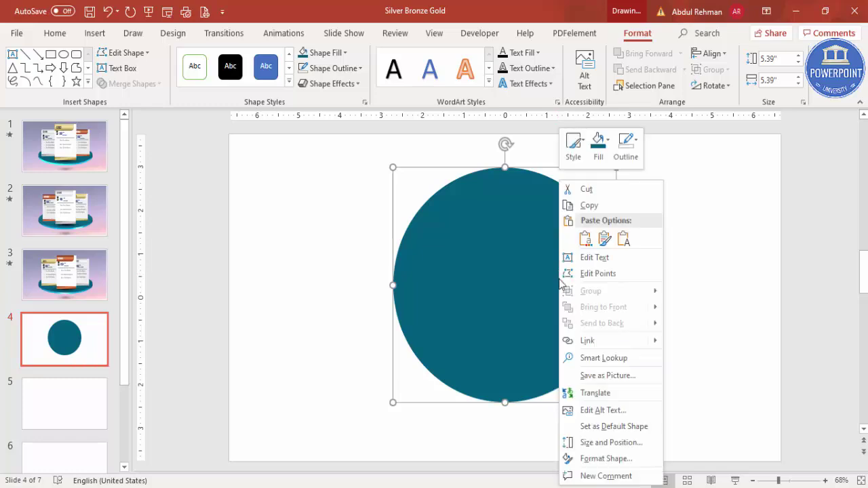
left_click(631, 467)
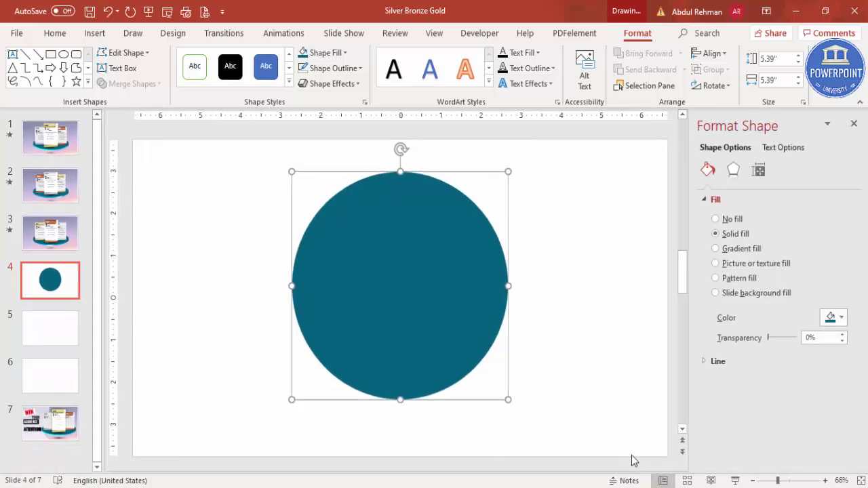
- Apply the Off Axis 1: Top 3-D rotation, enlarge the disc to 7.66 inches, and centre it
left_click(735, 175)
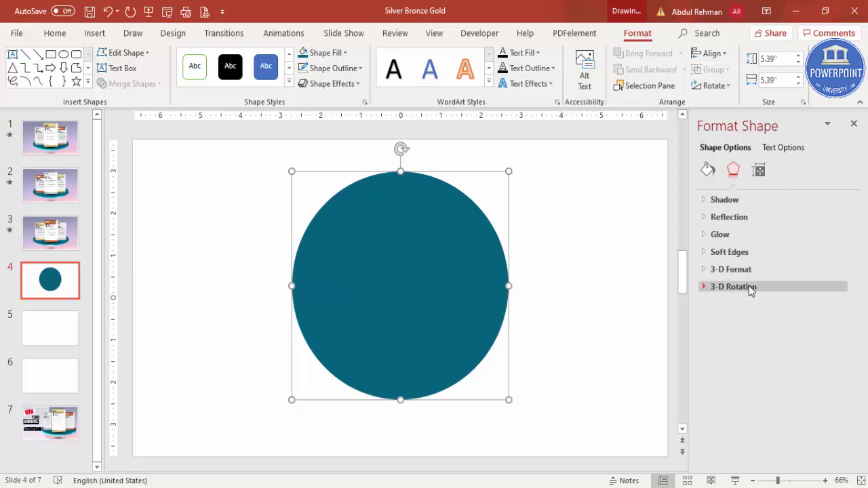
left_click(707, 287)
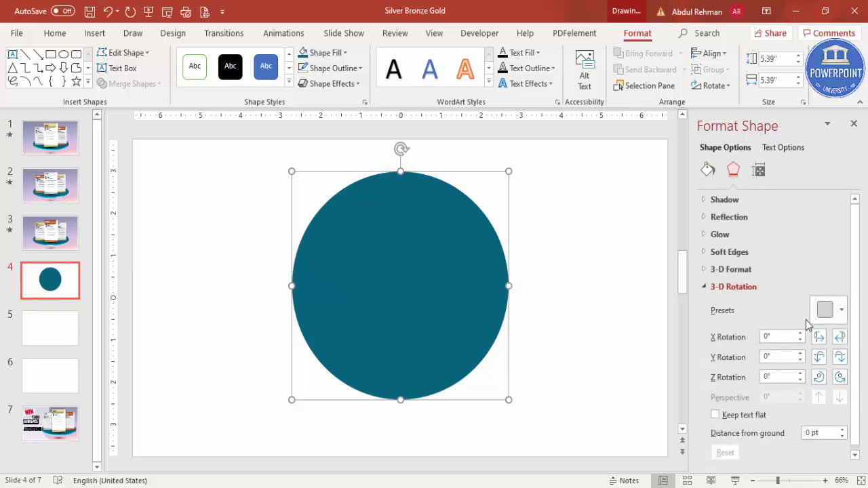
left_click(827, 313)
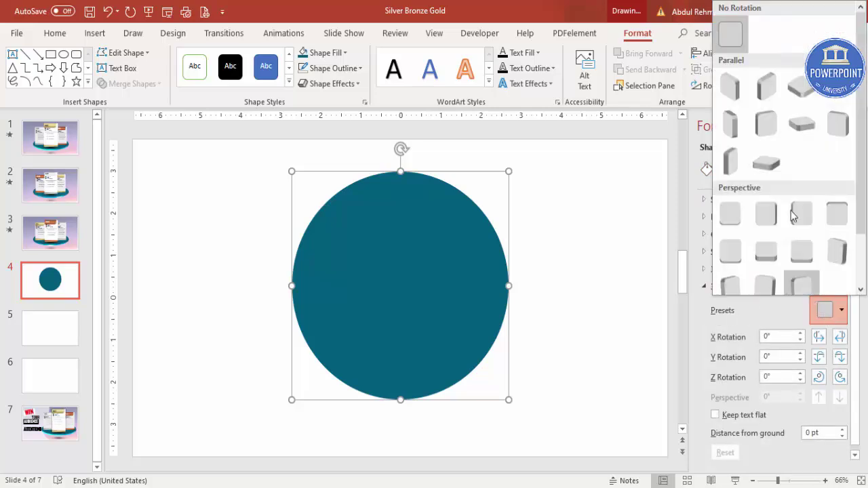
left_click(802, 128)
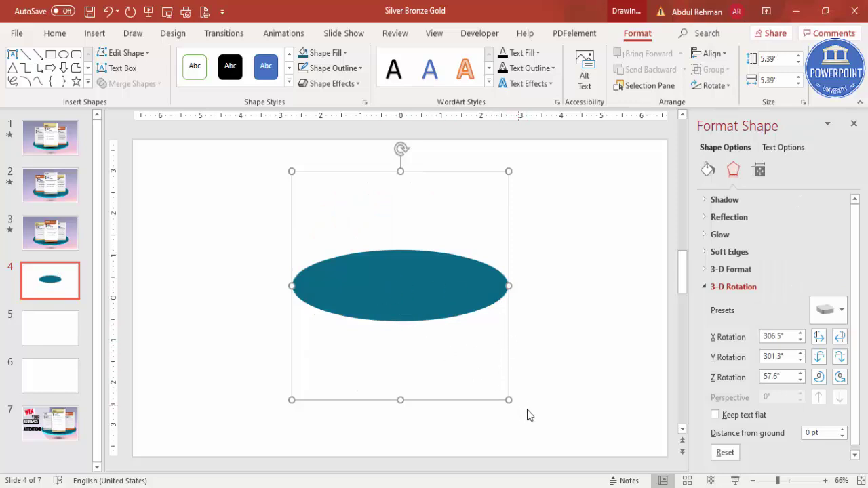
left_click_drag(512, 400, 600, 452)
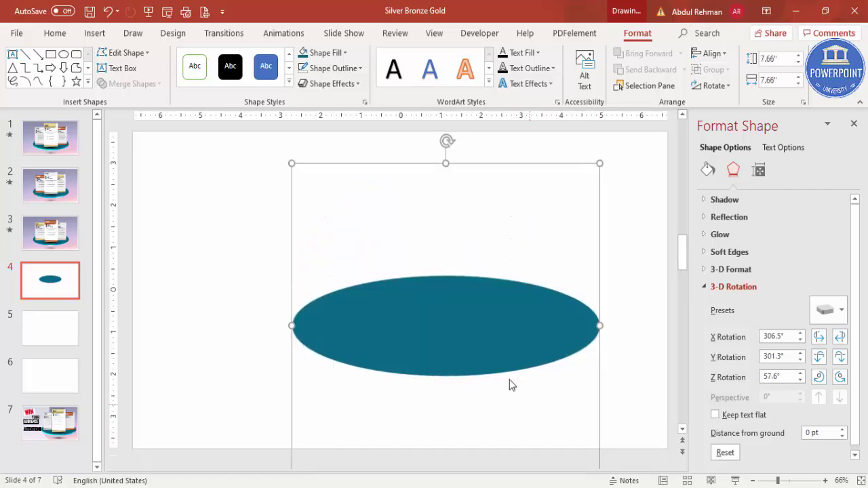
left_click_drag(506, 347, 462, 341)
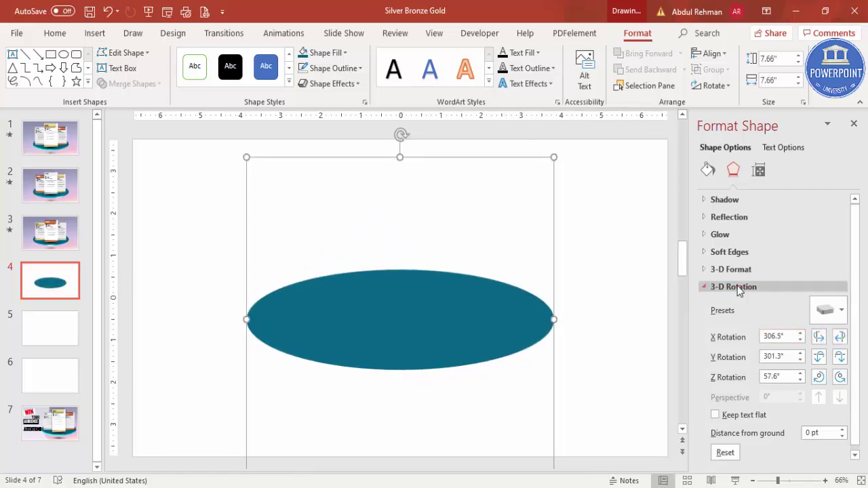
- Give the teal disc a 3-D depth of 15 pt
left_click(709, 270)
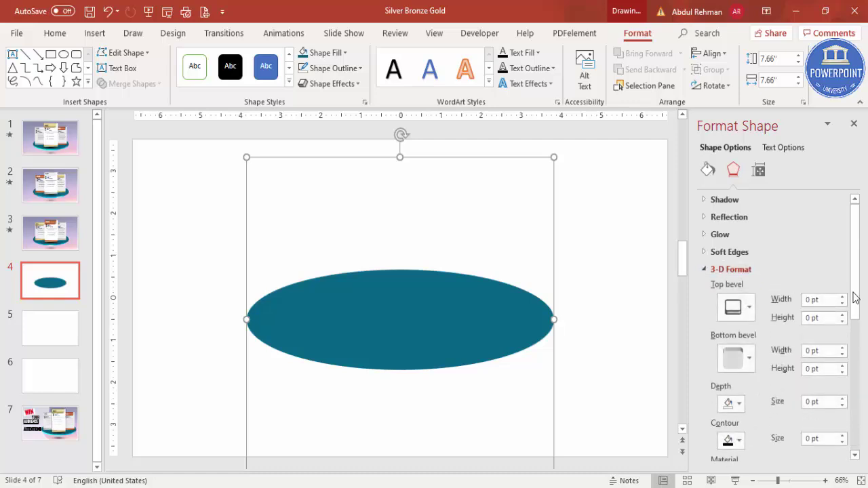
scroll(856, 331, "down", 1)
left_click(844, 328)
left_click(844, 328)
left_click(844, 327)
left_click(844, 327)
left_click(844, 328)
left_click(844, 328)
left_click(844, 328)
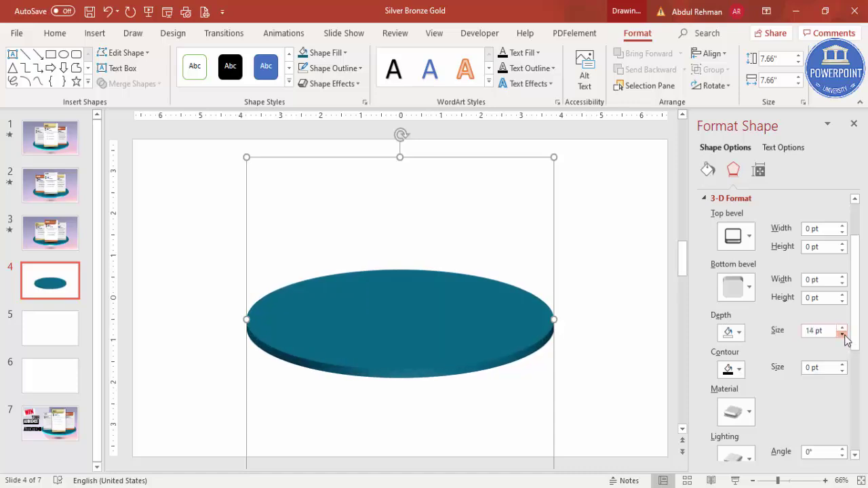
left_click(844, 329)
- Apply a Special lighting preset and the Dark Edge material to the disc
scroll(857, 343, "down", 4)
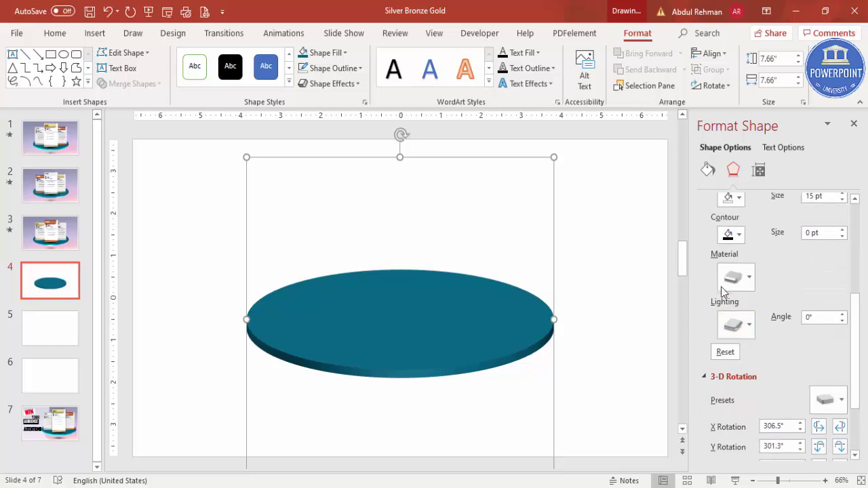
left_click(752, 327)
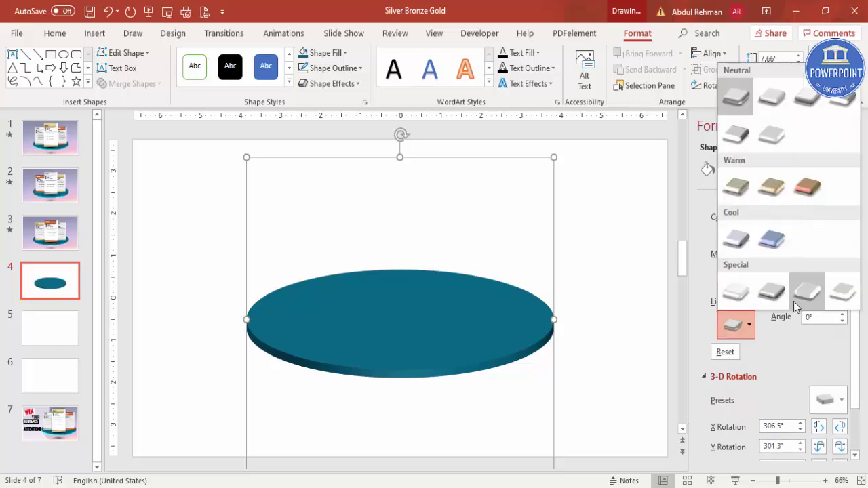
left_click(797, 303)
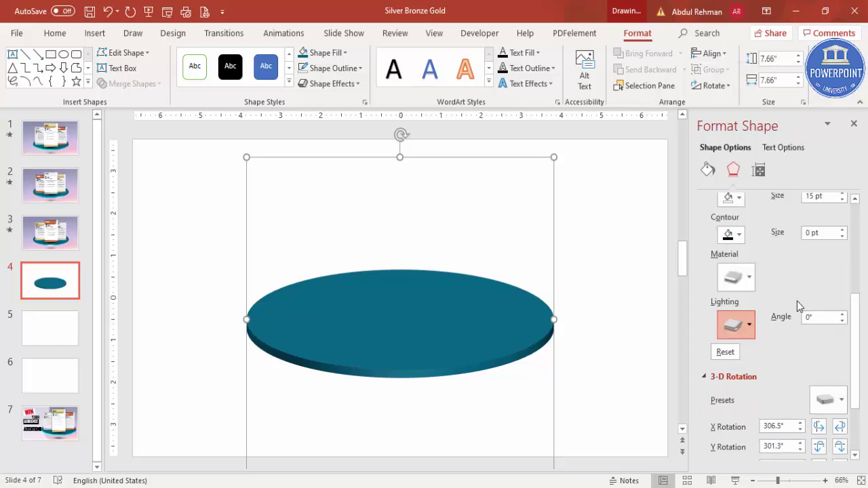
left_click(727, 285)
left_click(733, 378)
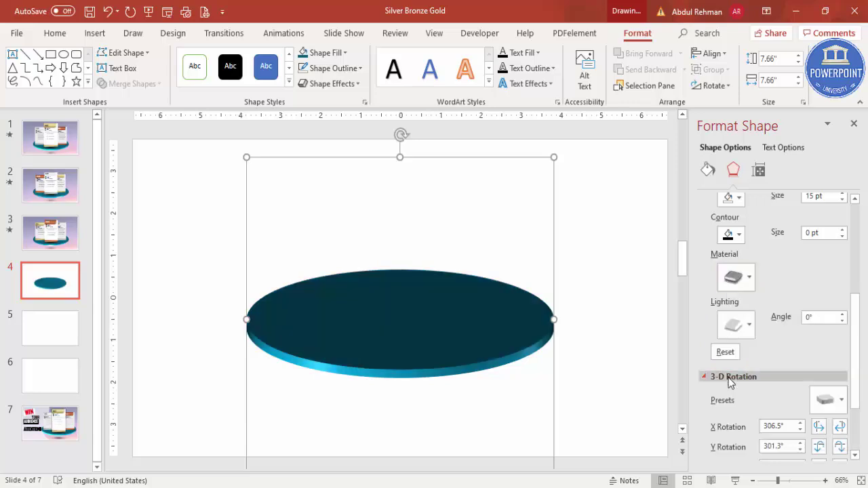
- Move the podium disc lower on the slide
left_click(614, 333)
left_click(461, 302)
left_click_drag(436, 306, 432, 328)
left_click(586, 336)
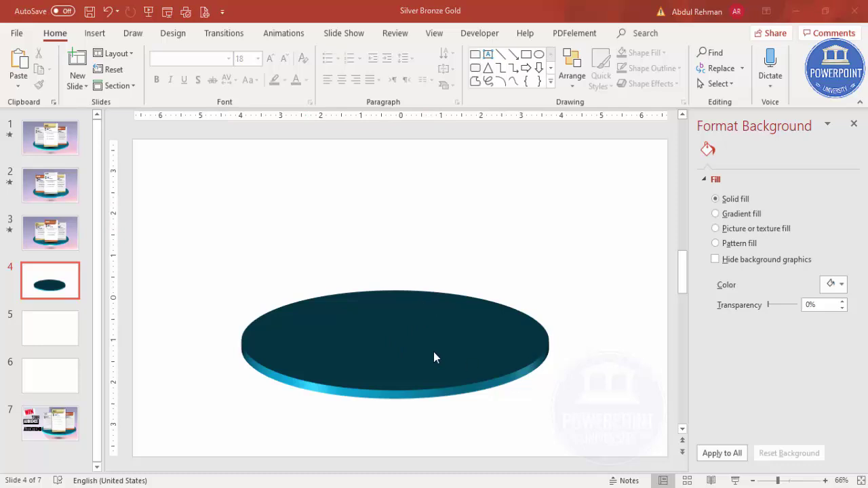
- Bring up the Insert tools with the teal podium disc finished
left_click(95, 33)
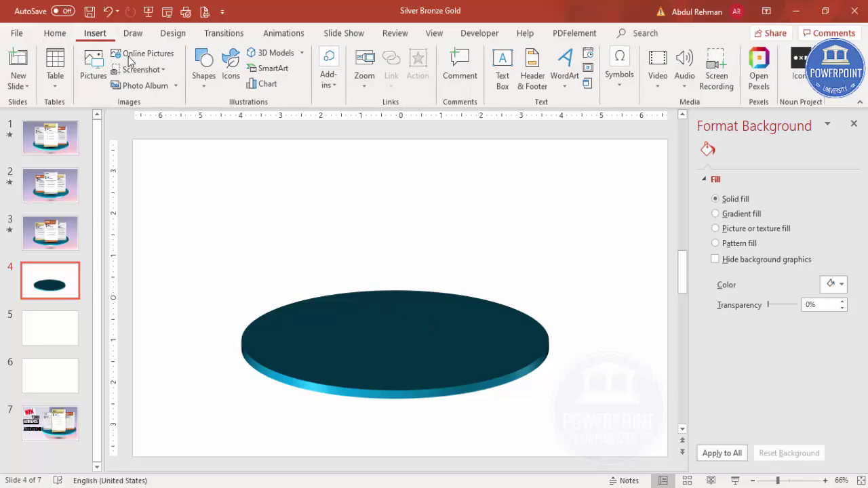
- Draw a 4.6 by 3.54-inch rectangle card standing centred on the disc
left_click(203, 85)
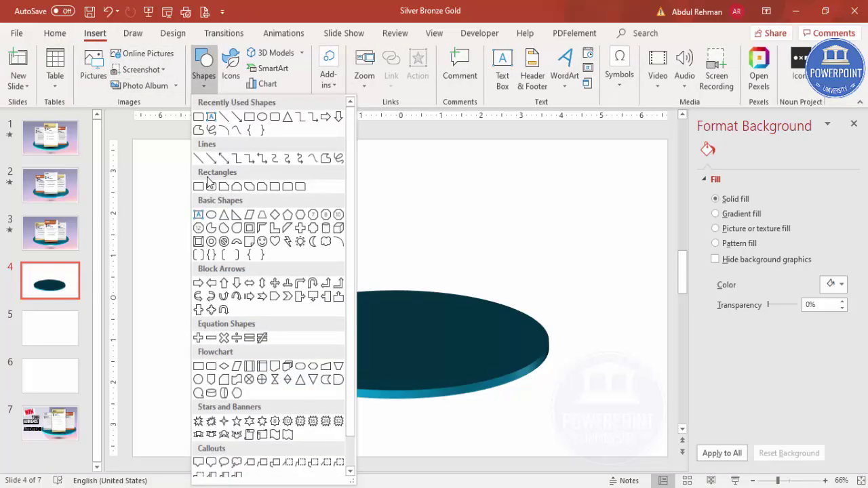
left_click(199, 187)
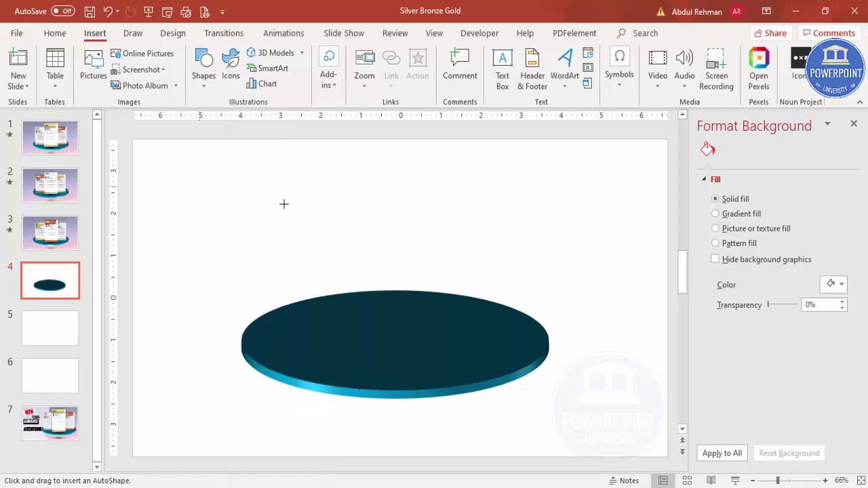
mouse_move(350, 167)
left_mouse_down()
mouse_move(479, 330)
mouse_move(485, 351)
left_mouse_up()
left_click_drag(462, 224, 446, 217)
left_click_drag(331, 165, 325, 157)
left_click_drag(407, 202, 408, 196)
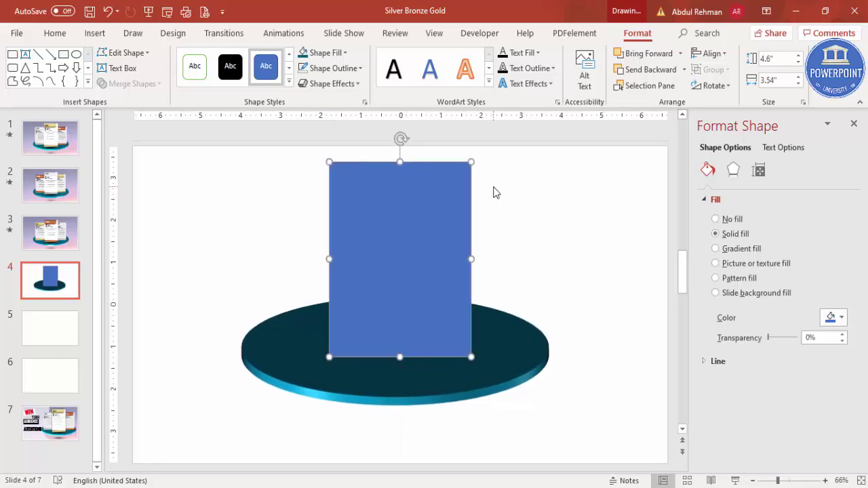
- Remove the card's outline and fill it White, Background 1, Darker 5%
left_click(332, 68)
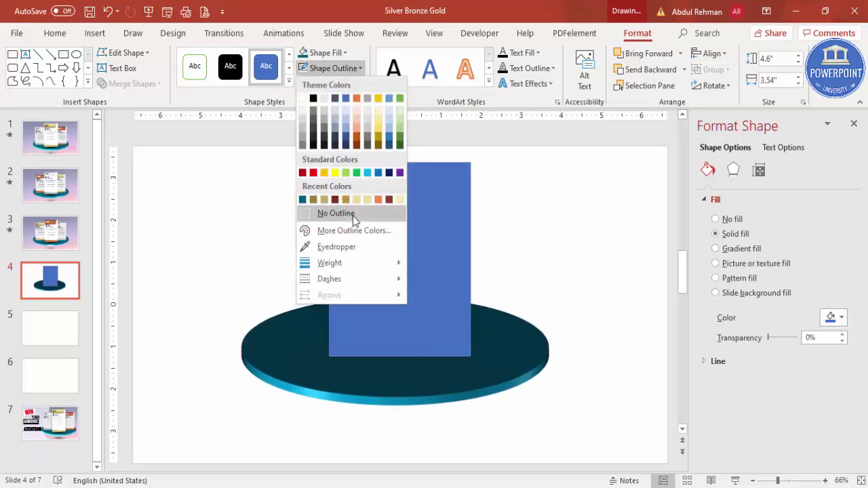
left_click(352, 215)
left_click(326, 53)
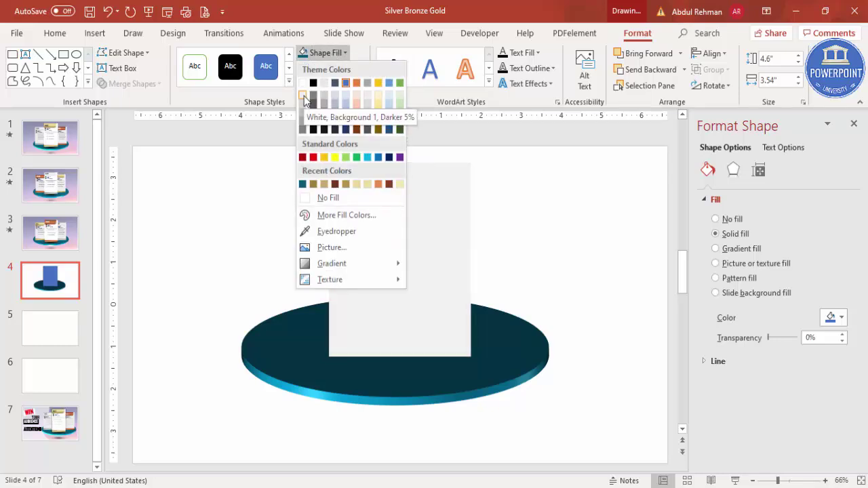
left_click(304, 96)
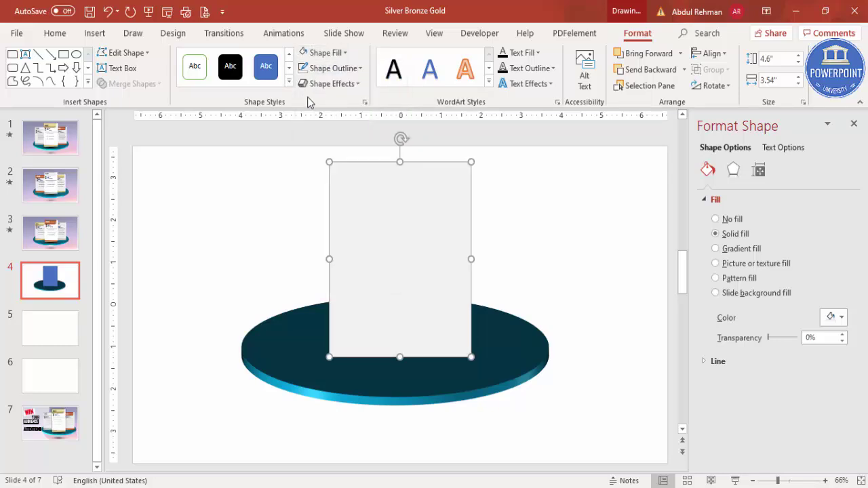
left_click(503, 205)
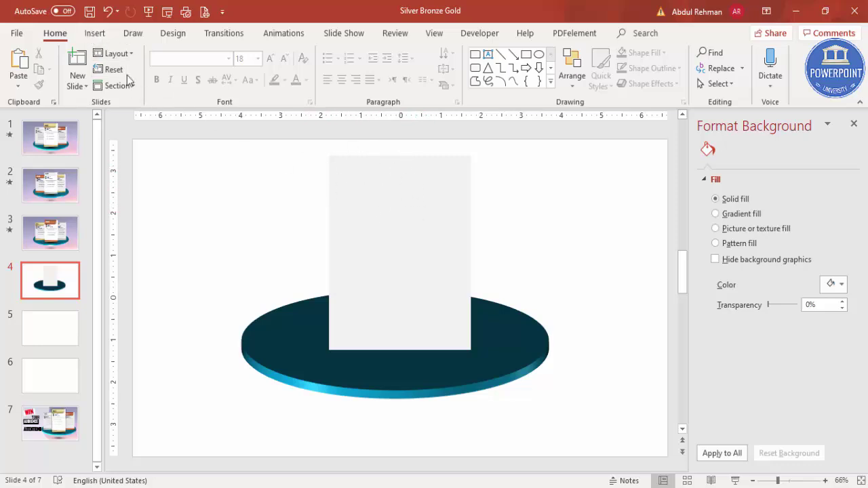
- Draw an outline-free single-corner-rounded rectangle tab across the card's top
left_click(95, 34)
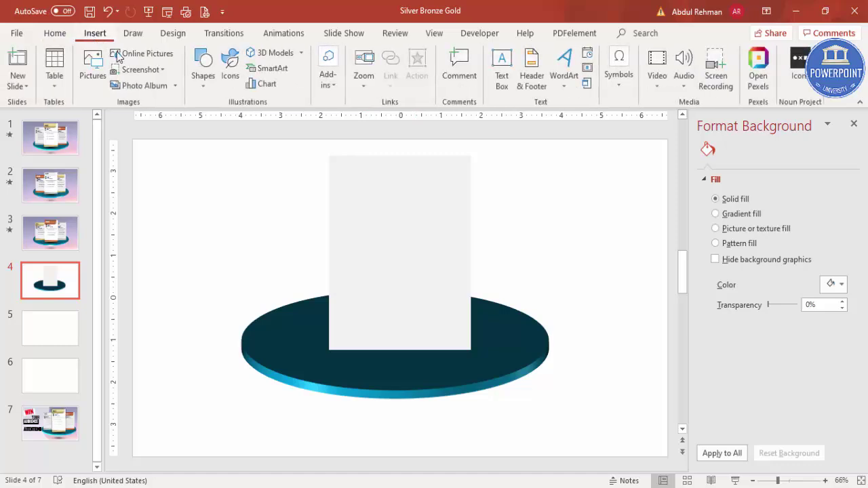
left_click(204, 75)
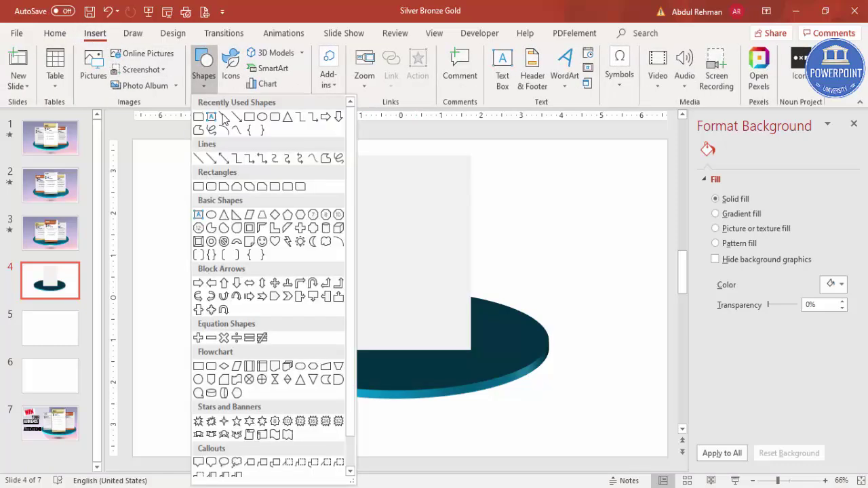
left_click(275, 188)
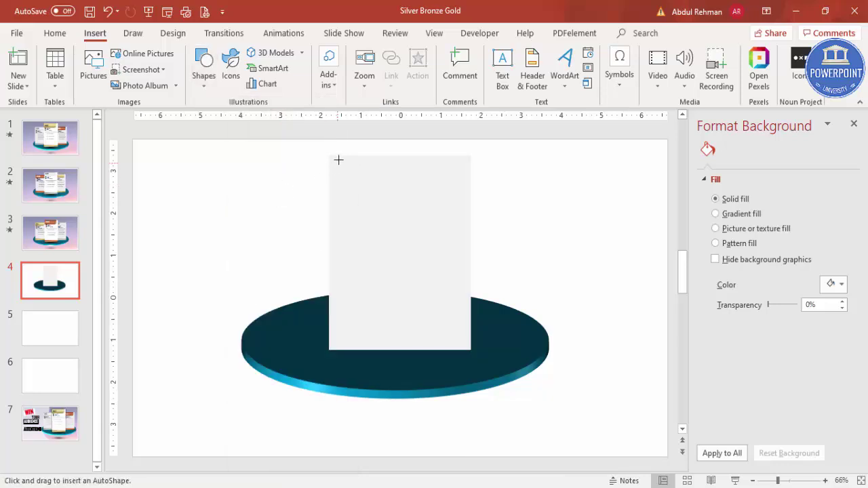
left_click_drag(330, 156, 434, 194)
left_click_drag(426, 163, 403, 163)
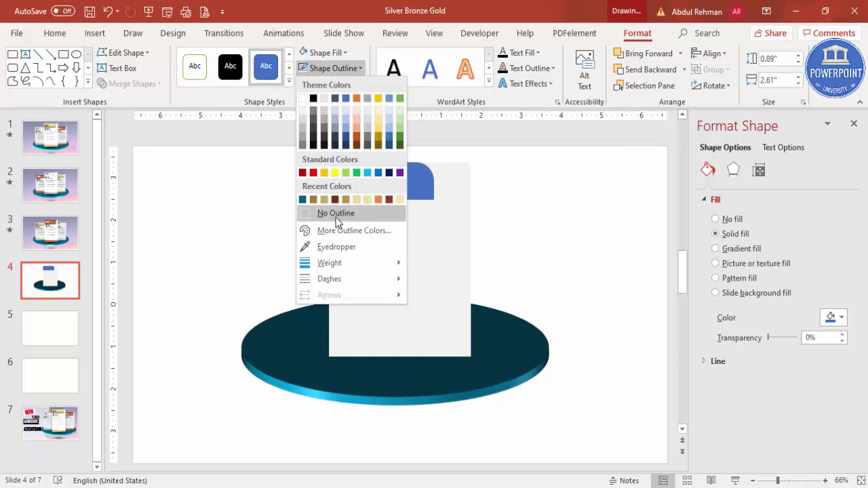
left_click(336, 214)
- Flip the header tab vertically and give it a soft outer shadow preset
left_click(711, 87)
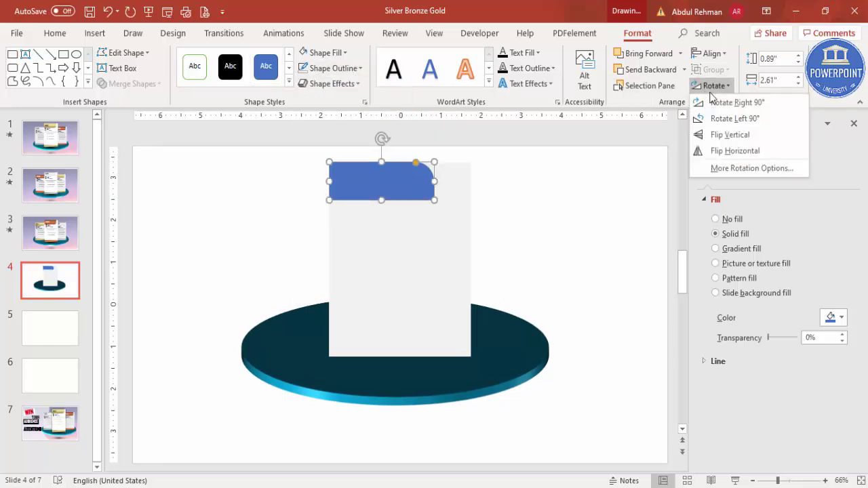
left_click(731, 135)
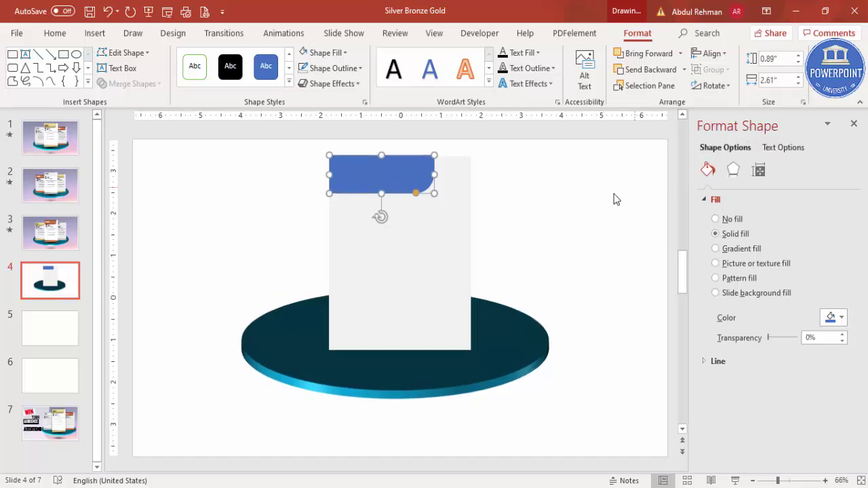
left_click(734, 173)
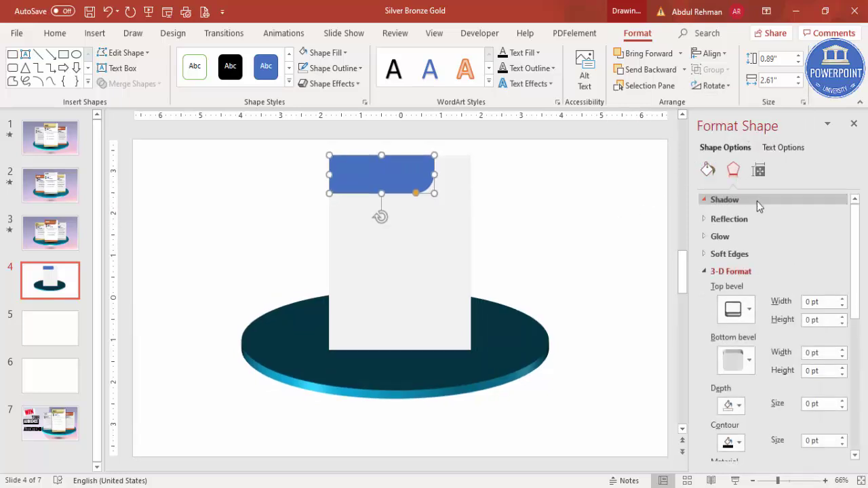
left_click(757, 201)
left_click(834, 217)
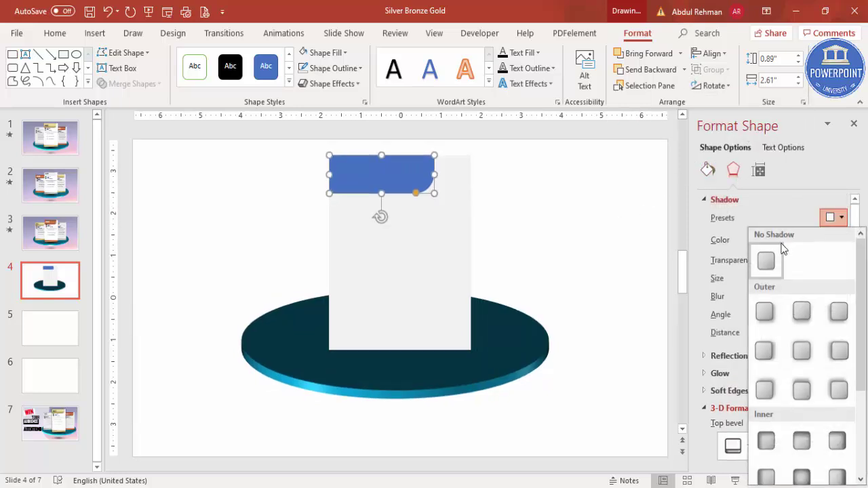
left_click(770, 309)
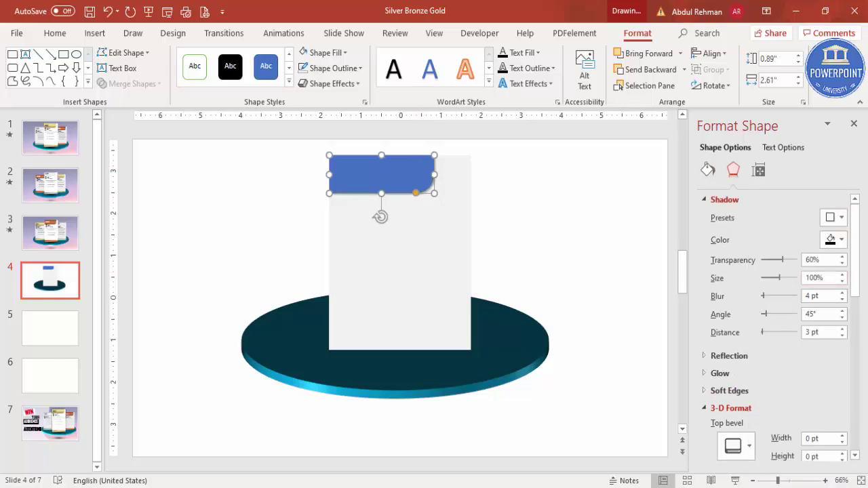
left_click(716, 172)
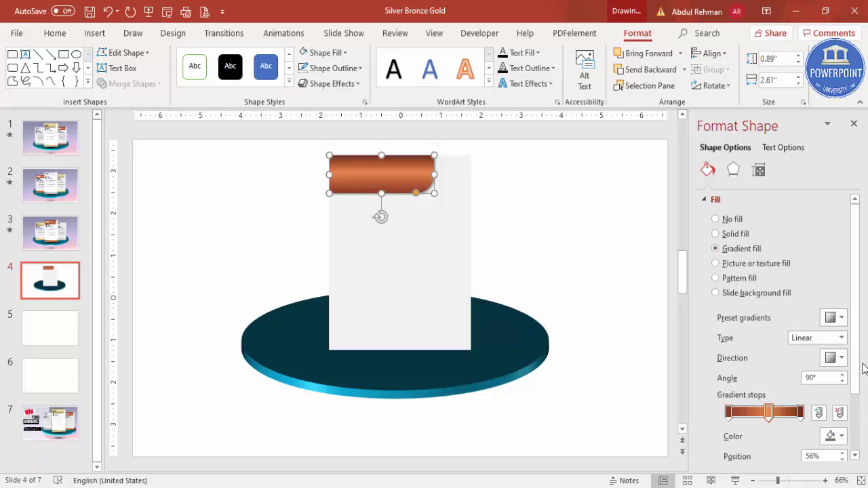
- Recolour the tab's first, end and middle gradient stops to gold tones
left_click_drag(864, 369, 863, 395)
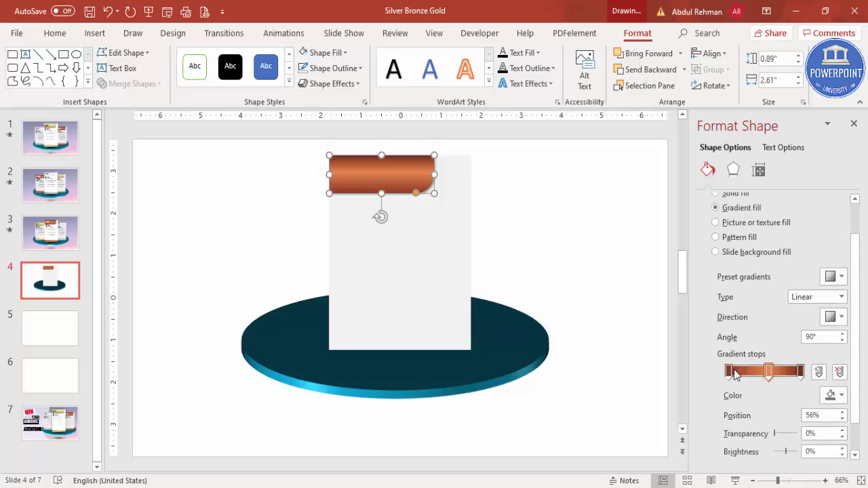
left_click(834, 395)
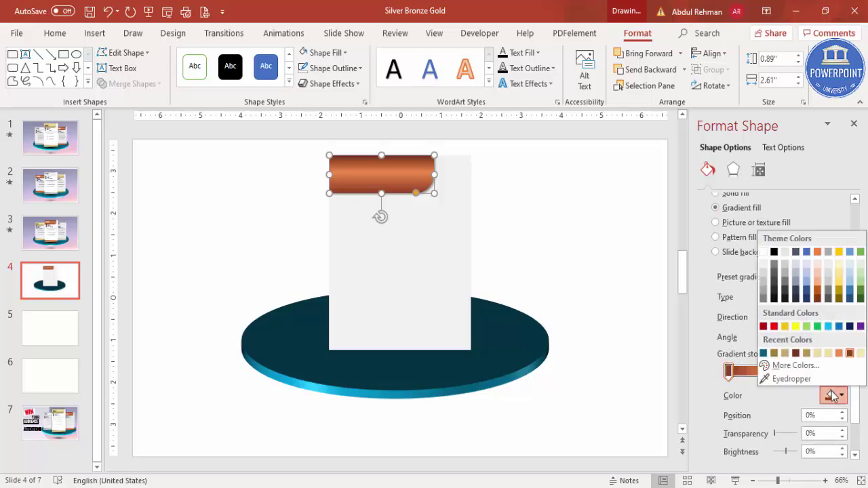
left_click(783, 354)
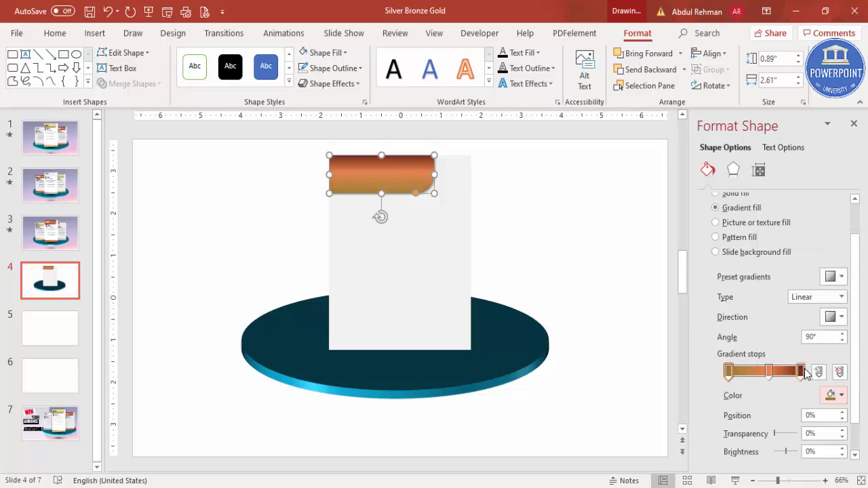
left_click(834, 395)
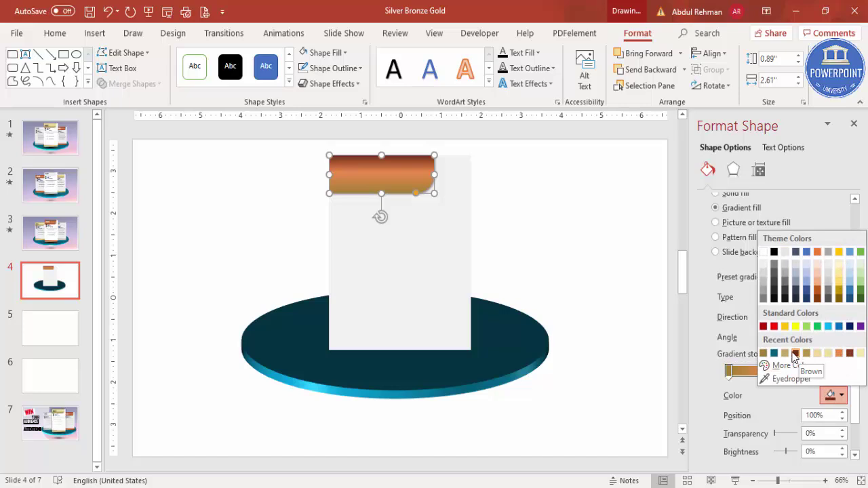
left_click(763, 354)
left_click(770, 373)
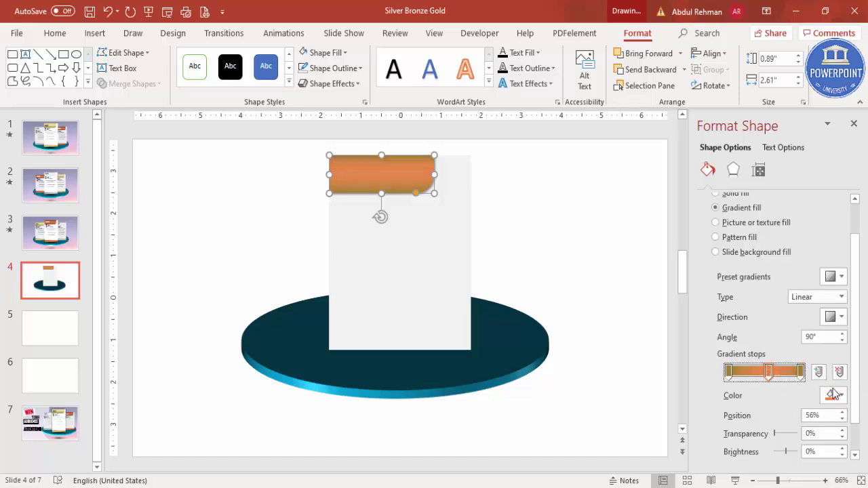
left_click(833, 395)
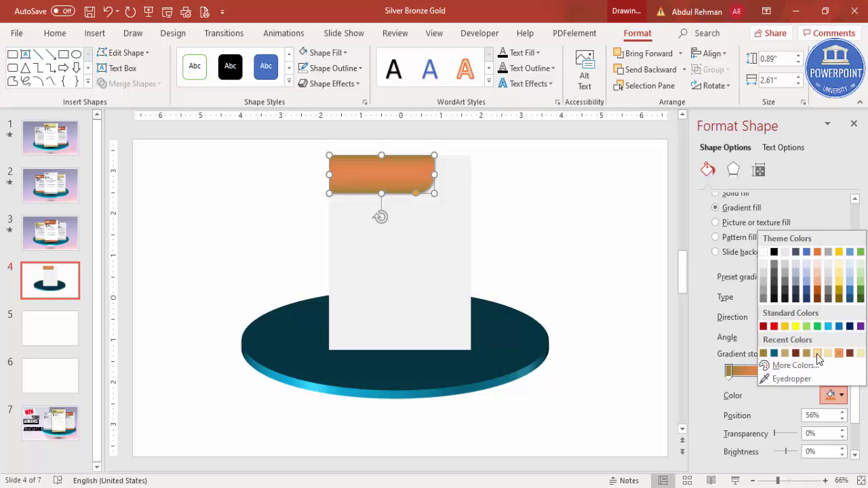
left_click(817, 354)
left_click(638, 238)
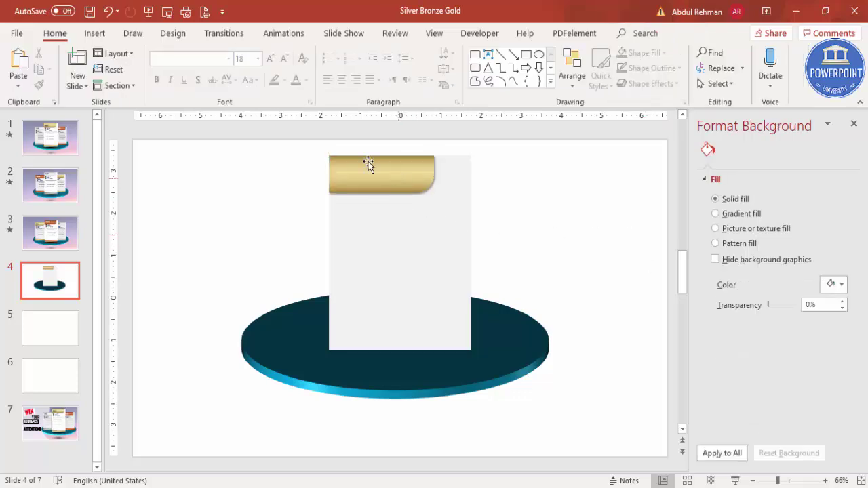
left_click(396, 166)
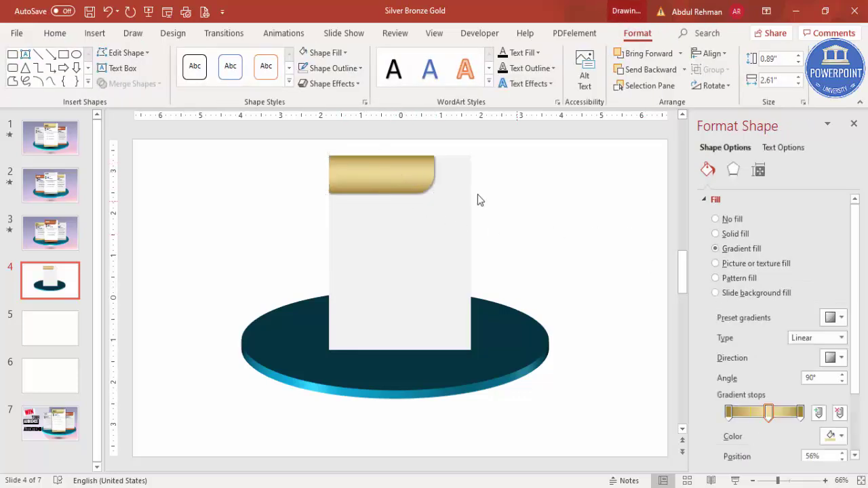
left_click(477, 200)
left_click(95, 33)
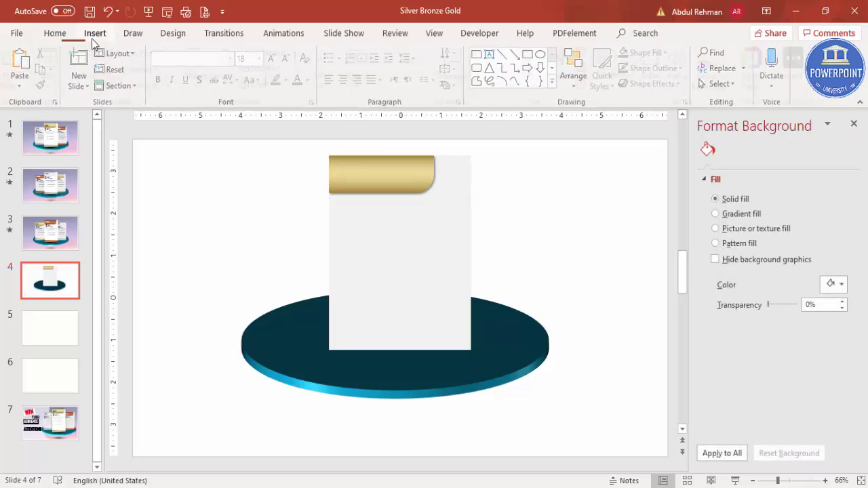
- Draw a thin rectangle bar along the card's bottom edge with no outline
left_click(208, 85)
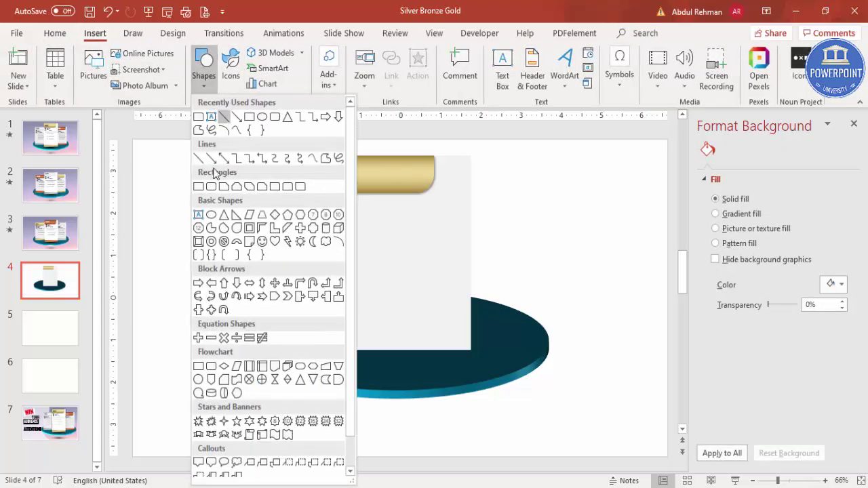
left_click(198, 183)
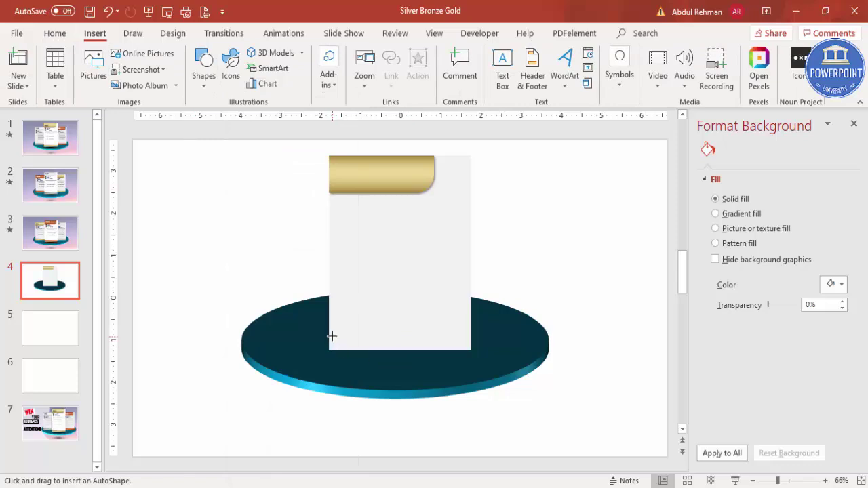
left_click_drag(329, 336, 471, 350)
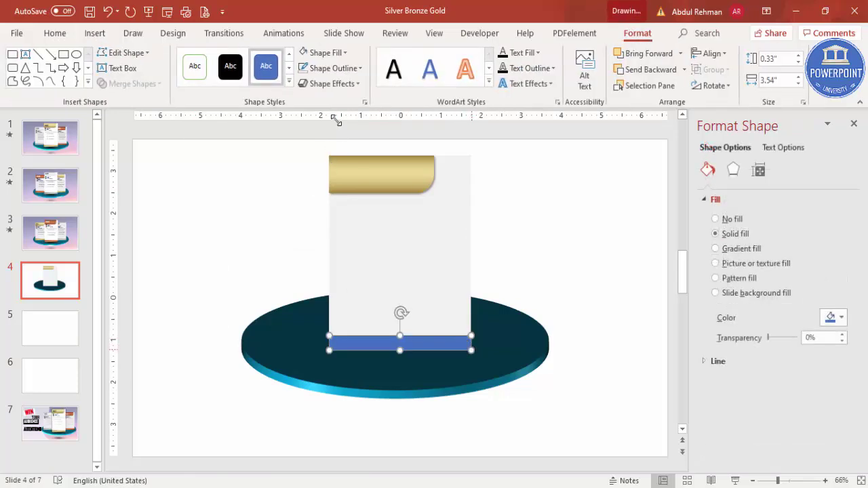
left_click(341, 68)
left_click(342, 214)
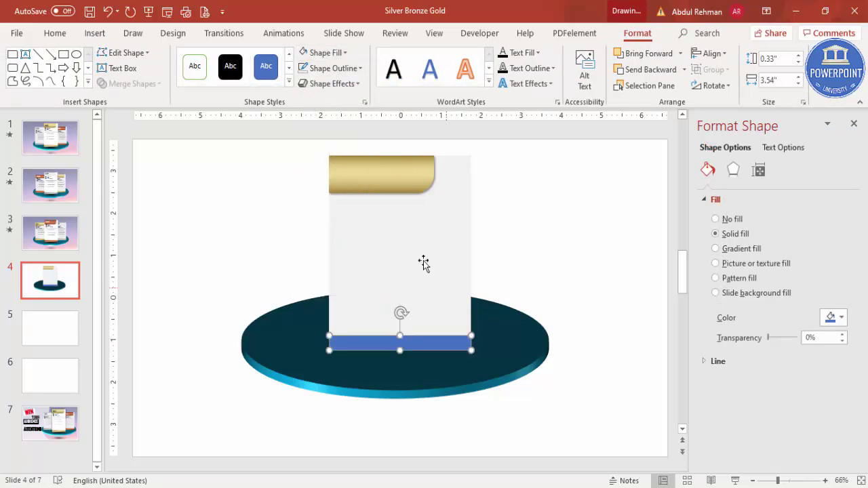
- Copy the gold tab's gradient fill onto the bottom bar with Format Painter
left_click(402, 174)
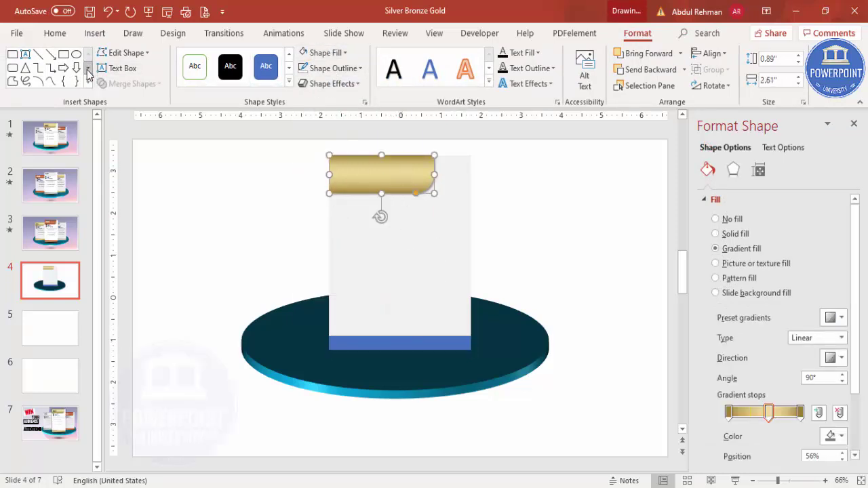
left_click(54, 37)
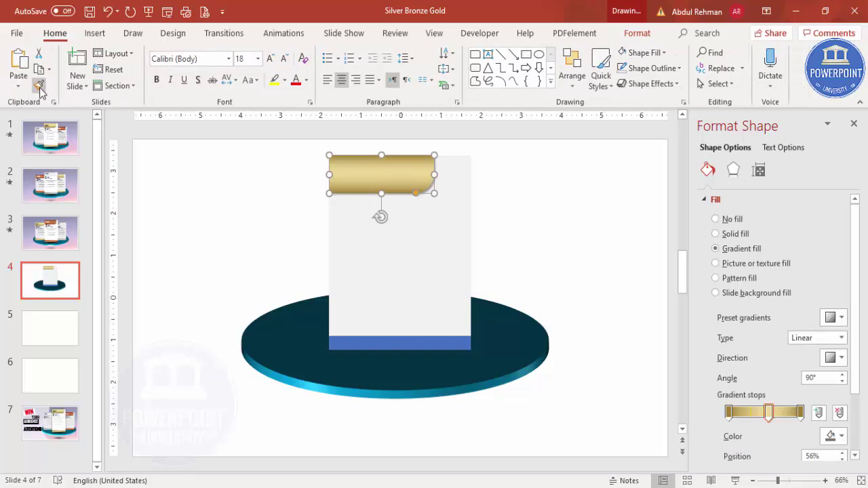
left_click(40, 86)
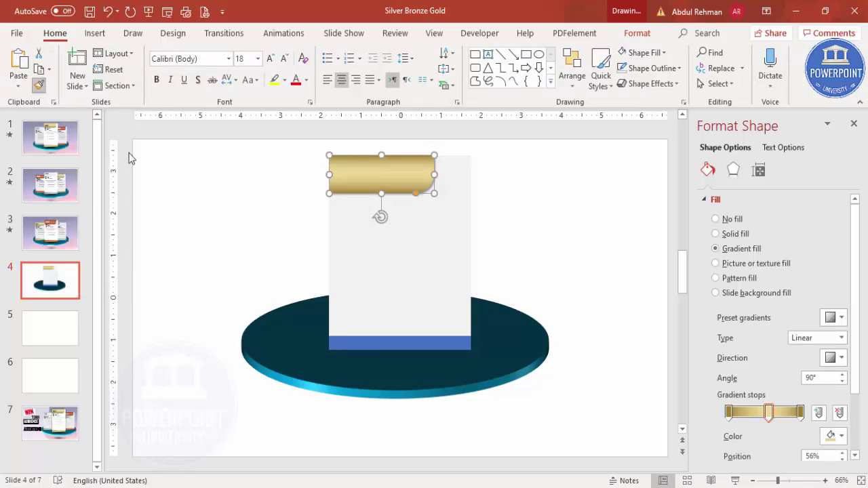
left_click(427, 348)
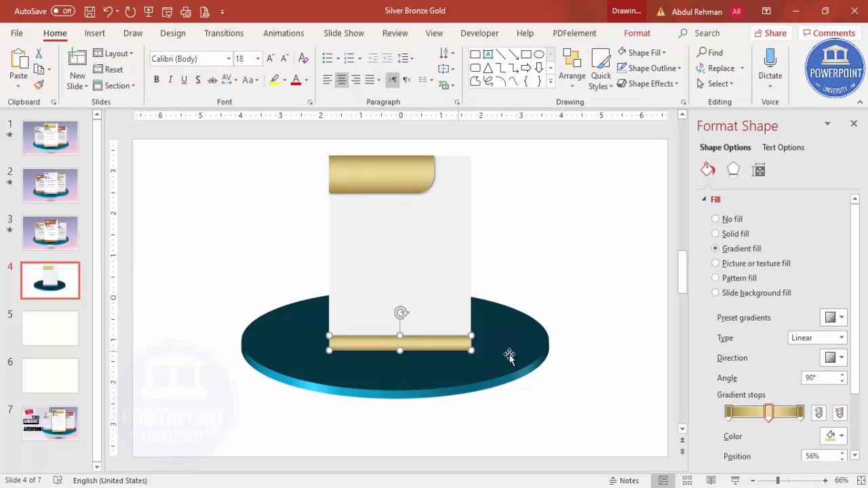
- Set the bar's gradient direction to Linear Diagonal, angled at 225°
left_click(845, 362)
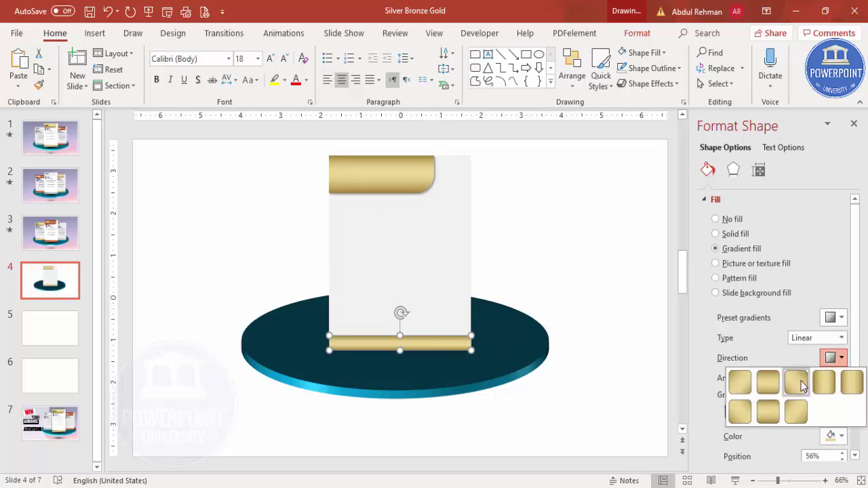
left_click(796, 403)
left_click(624, 345)
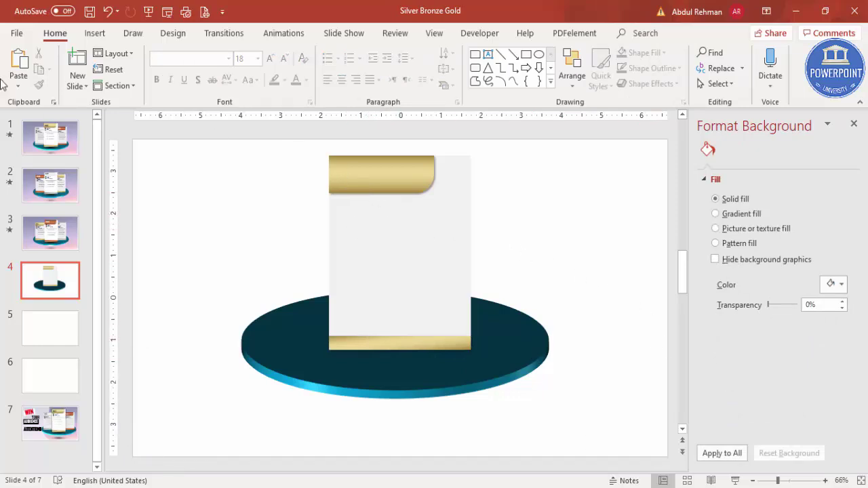
left_click(94, 33)
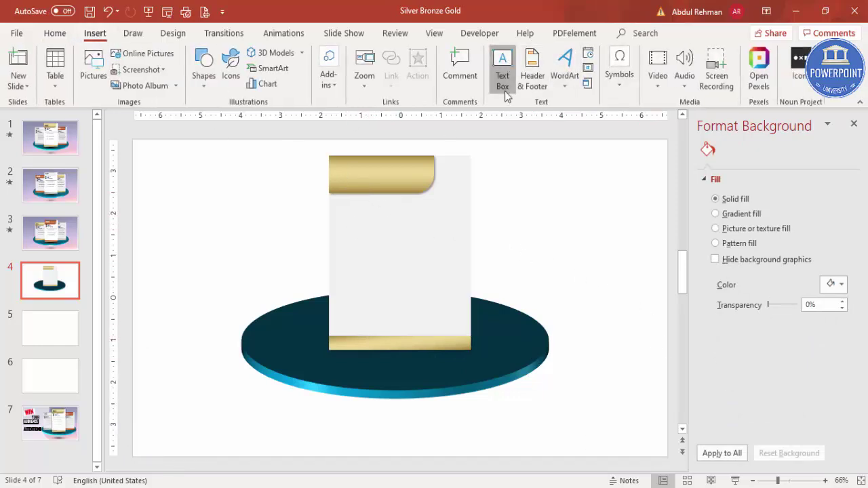